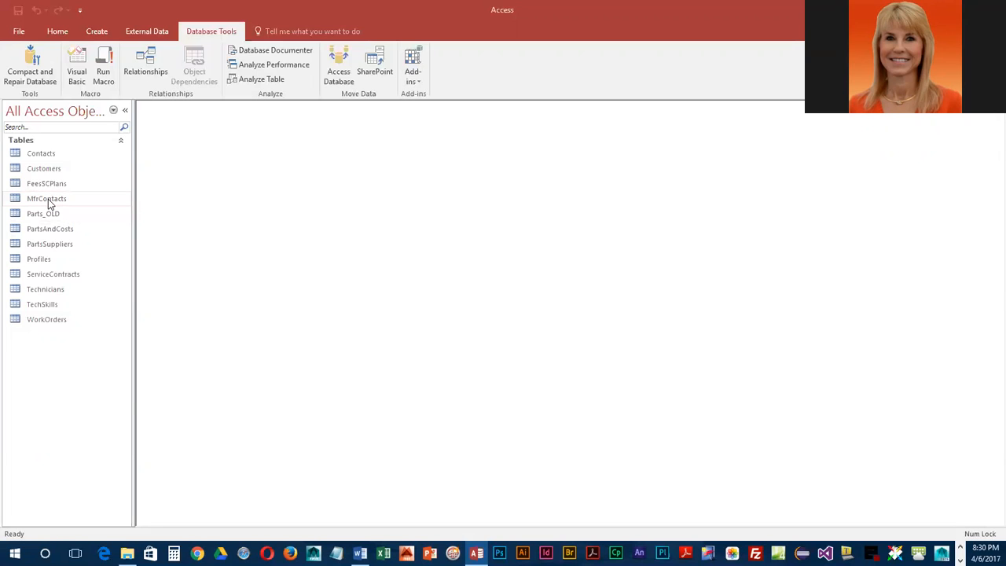
- Rename the MfrContacts table as ManufacturerContacts in the back-end database
right_click(48, 199)
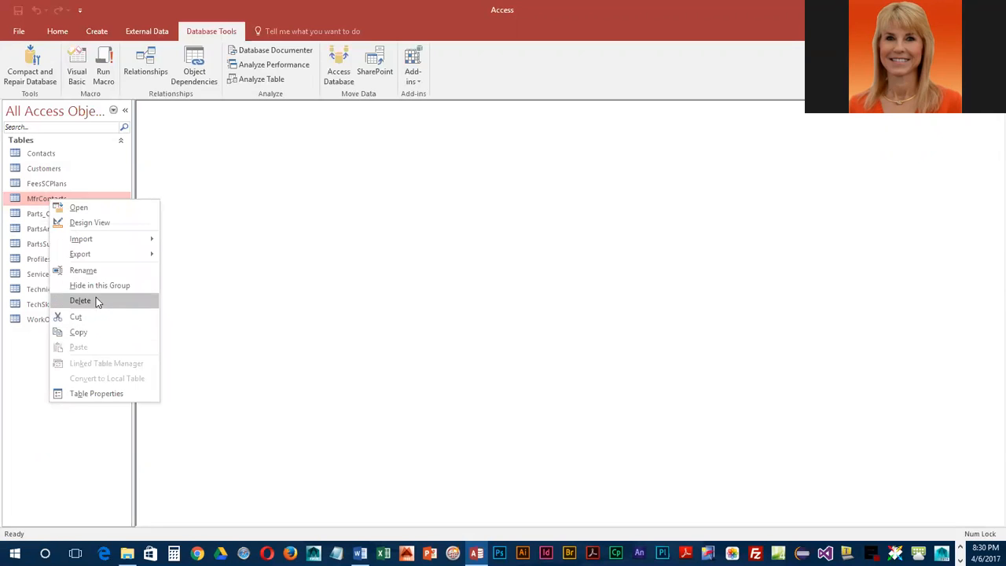
click(94, 271)
click(36, 200)
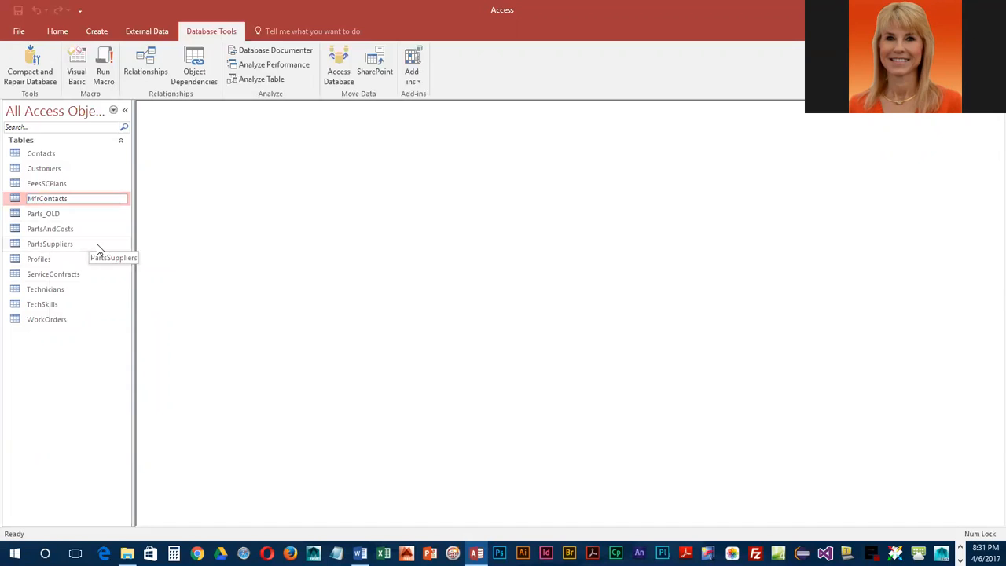
text(anu)
key(Right)
text(actur)
text(e)
text(r)
key(Return)
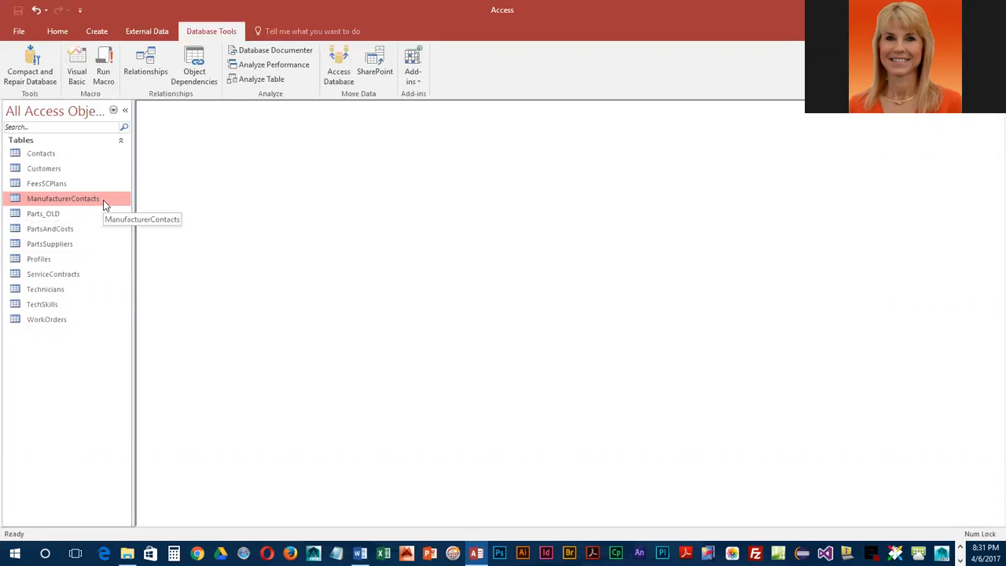
- Delete the Parts_OLD table from the back-end database
click(44, 213)
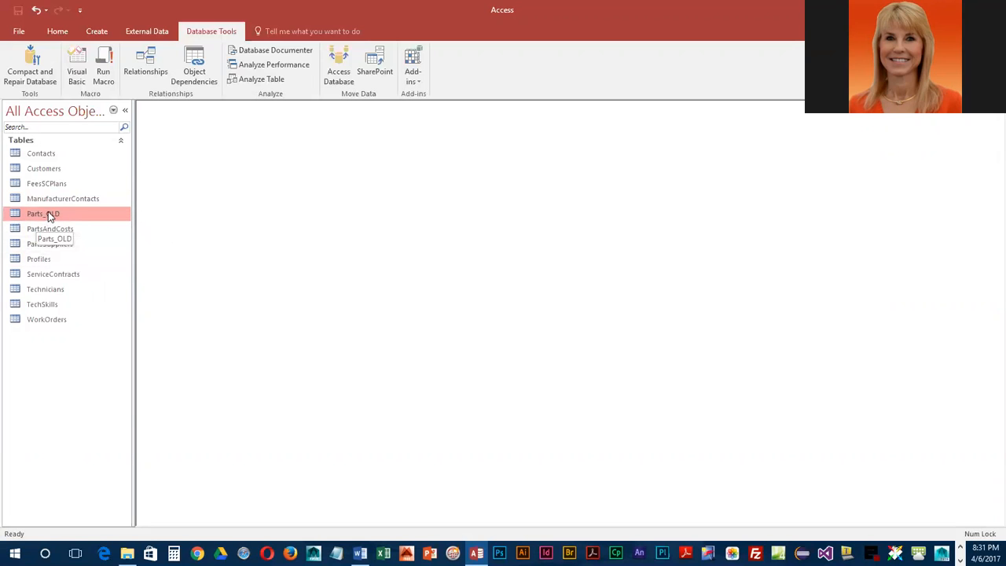
right_click(48, 212)
click(79, 313)
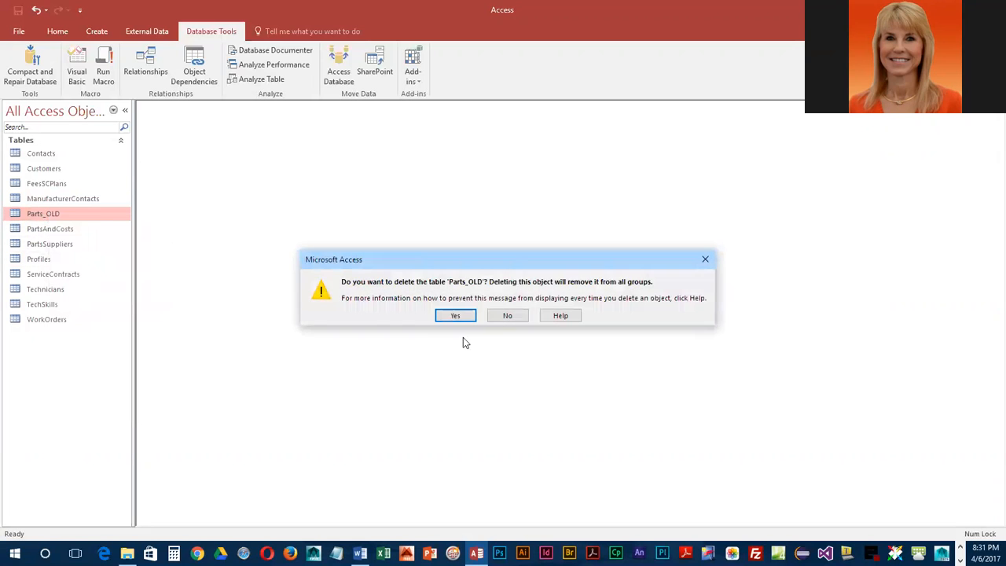
click(453, 315)
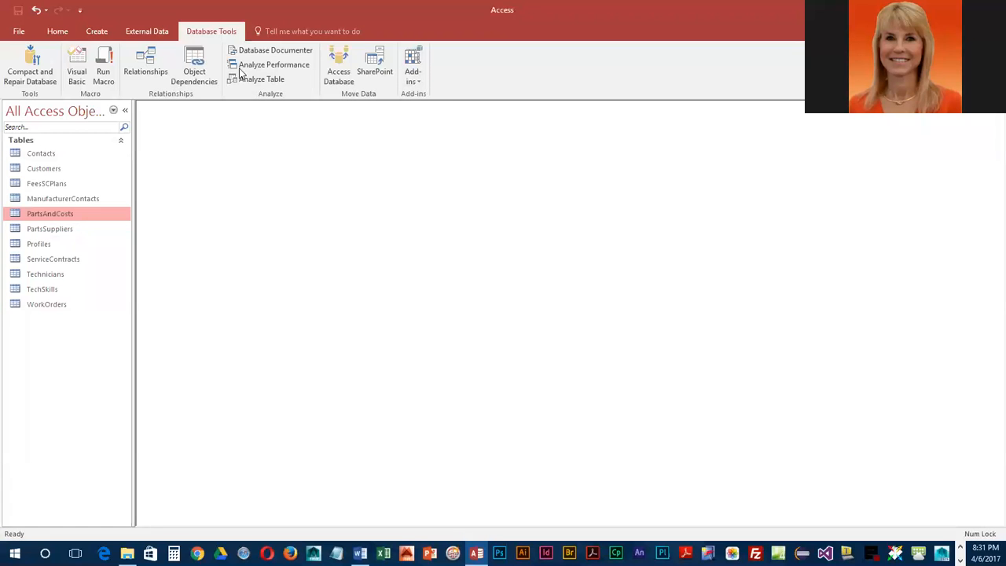
- Close the back-end database and open the recent front-end database 6-RSRCompServ.accdb
click(18, 31)
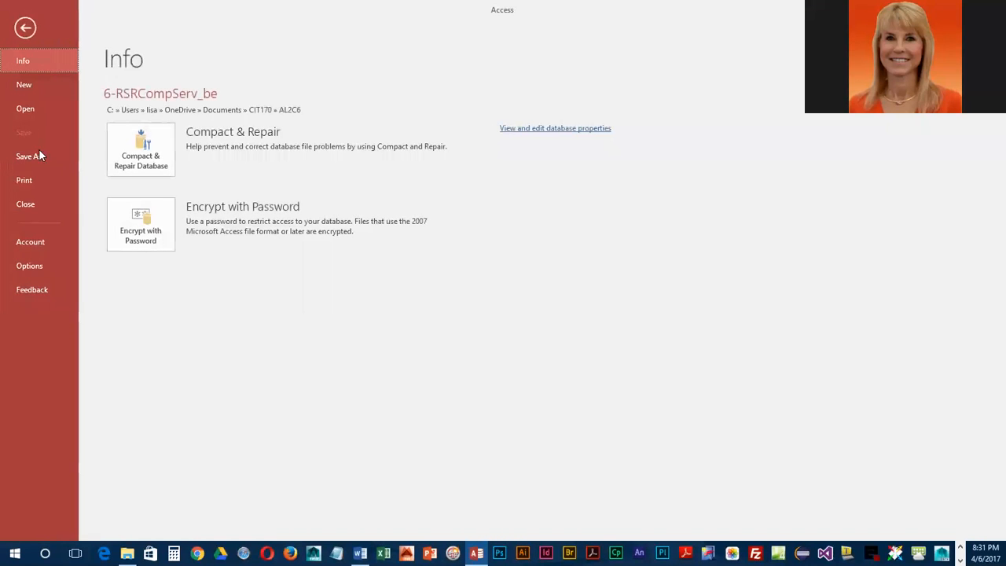
click(24, 204)
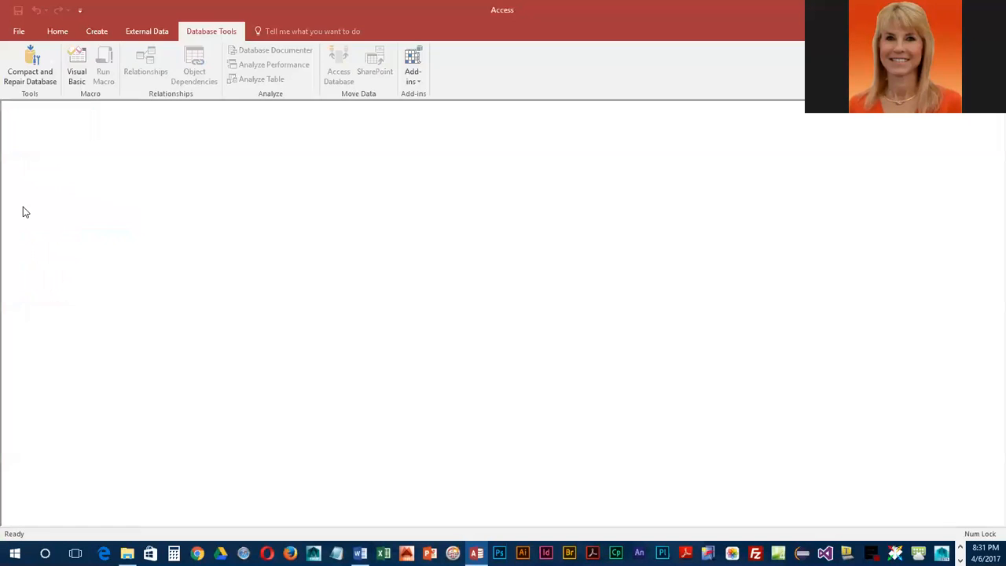
click(16, 30)
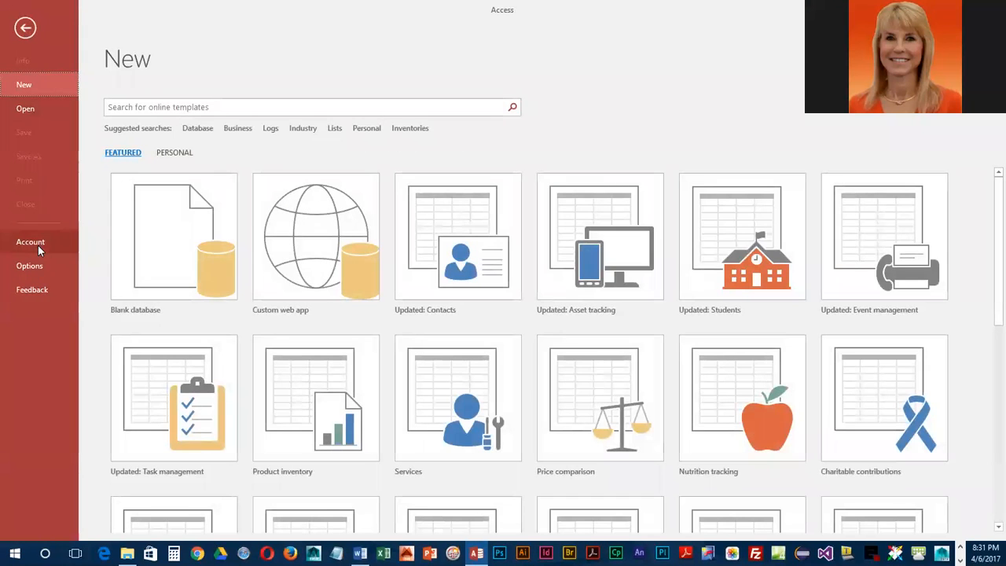
click(34, 108)
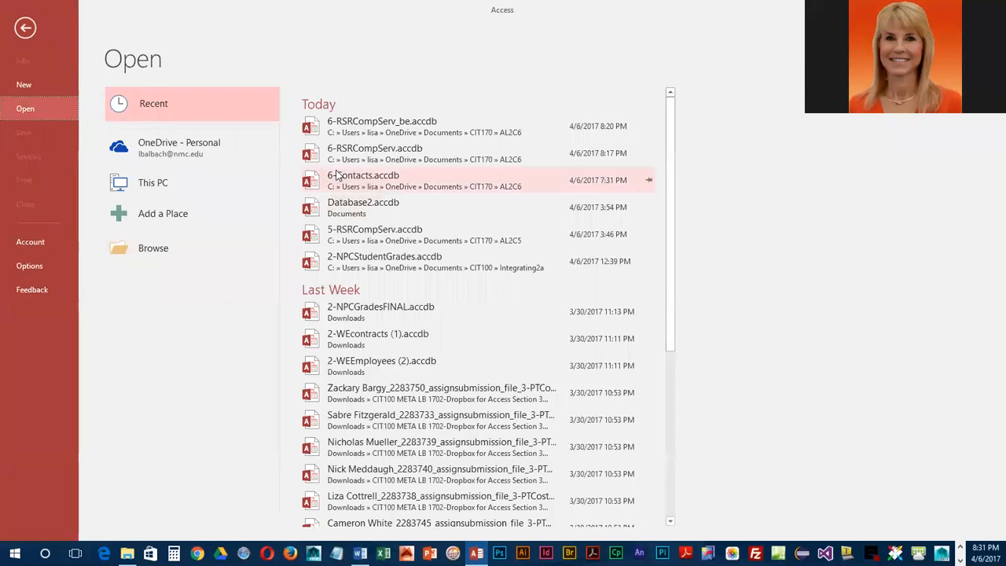
click(385, 155)
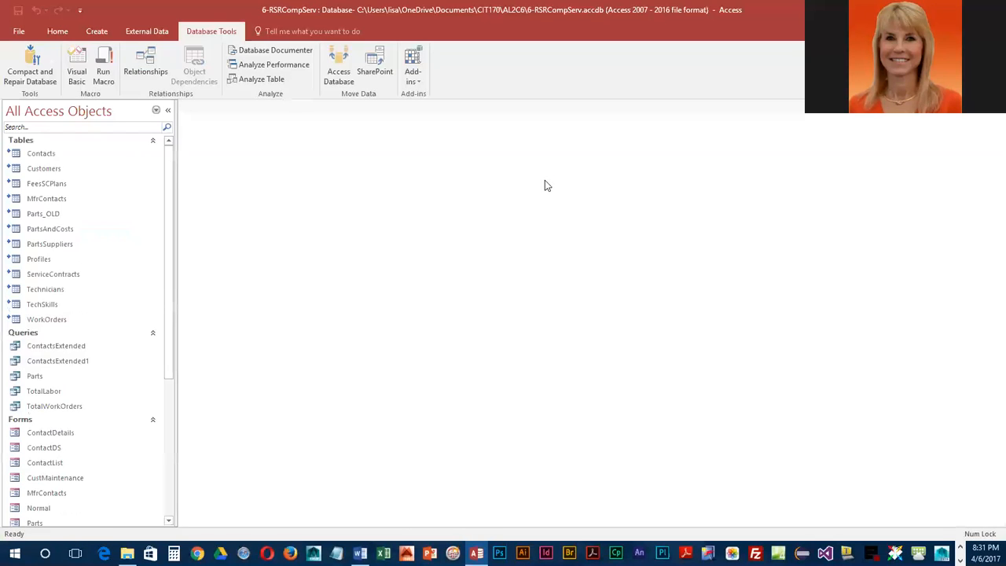
- Try to open the linked tables MfrContacts and Parts_OLD, dismissing any message
scroll(115, 362, down, 1)
scroll(115, 361, up, 1)
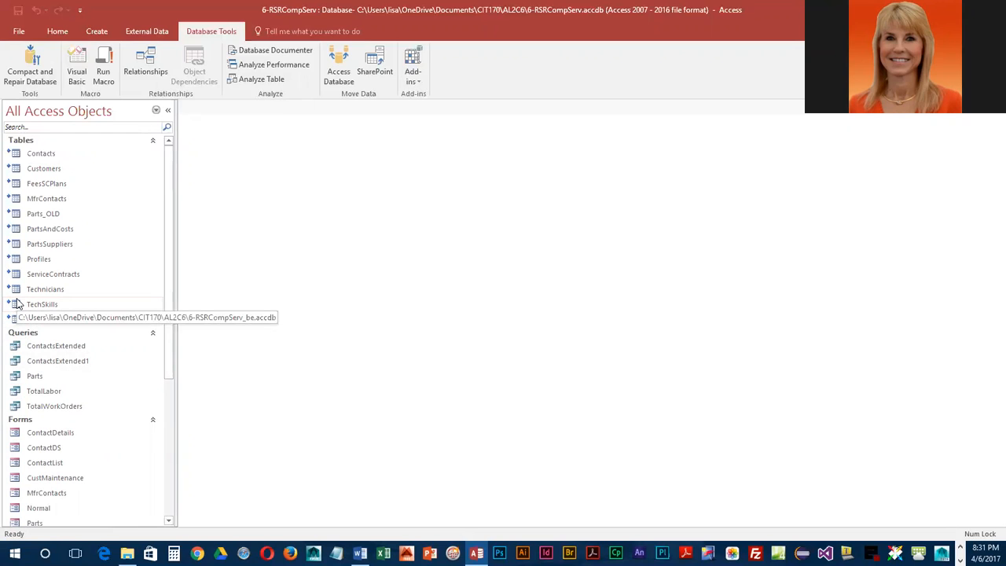
double_click(17, 201)
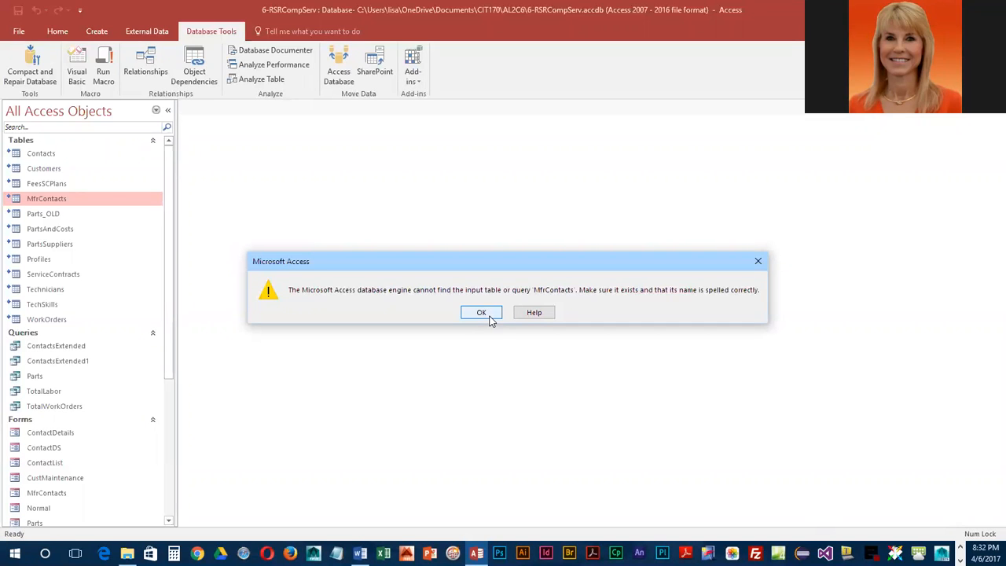
click(481, 312)
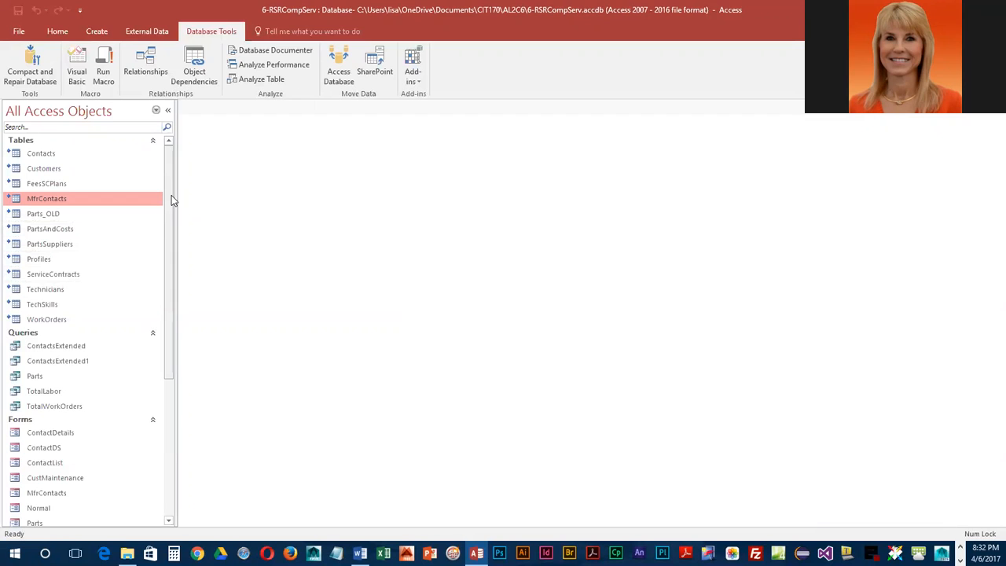
double_click(46, 214)
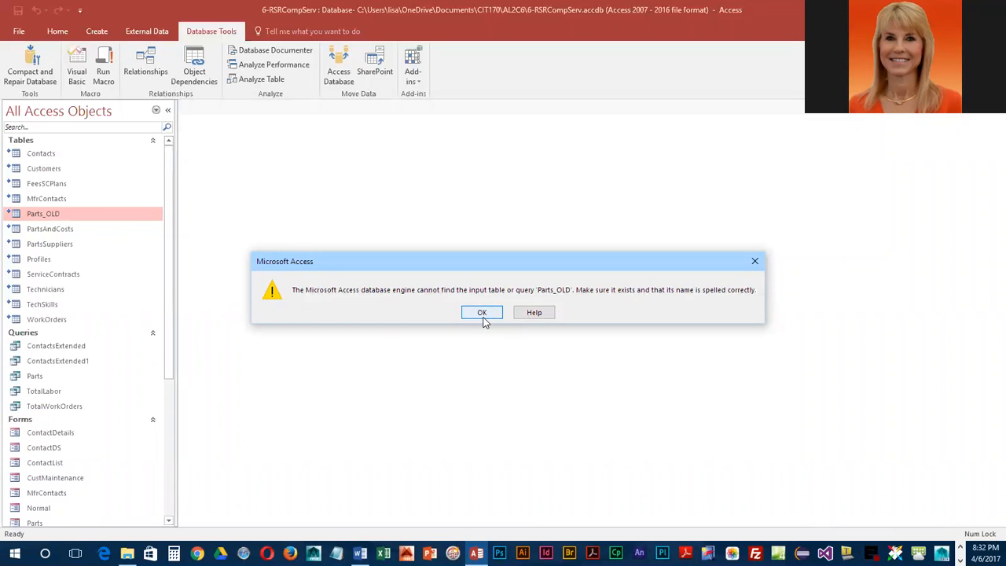
click(481, 313)
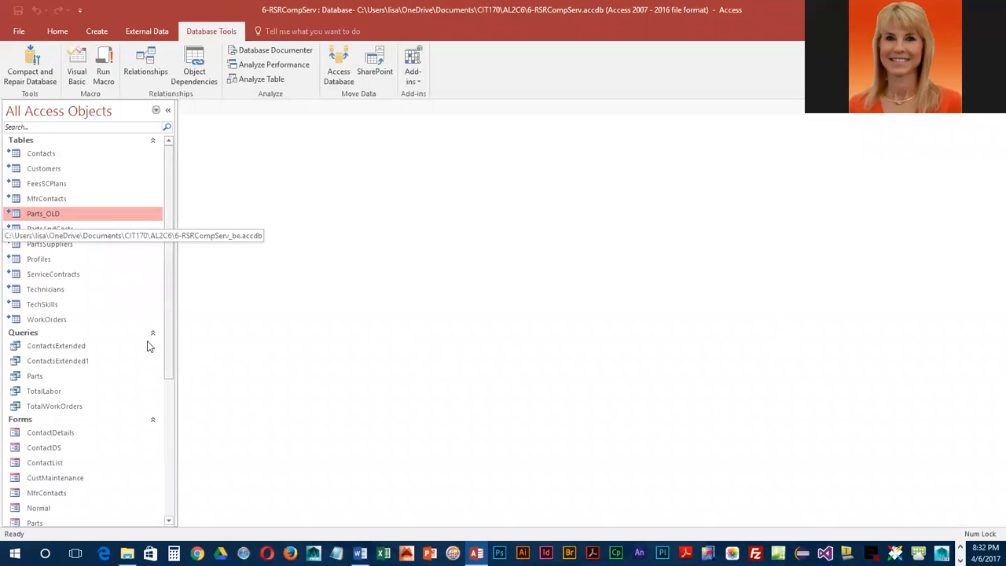
- Remove the link to the Parts_OLD table from the front-end database
right_click(55, 219)
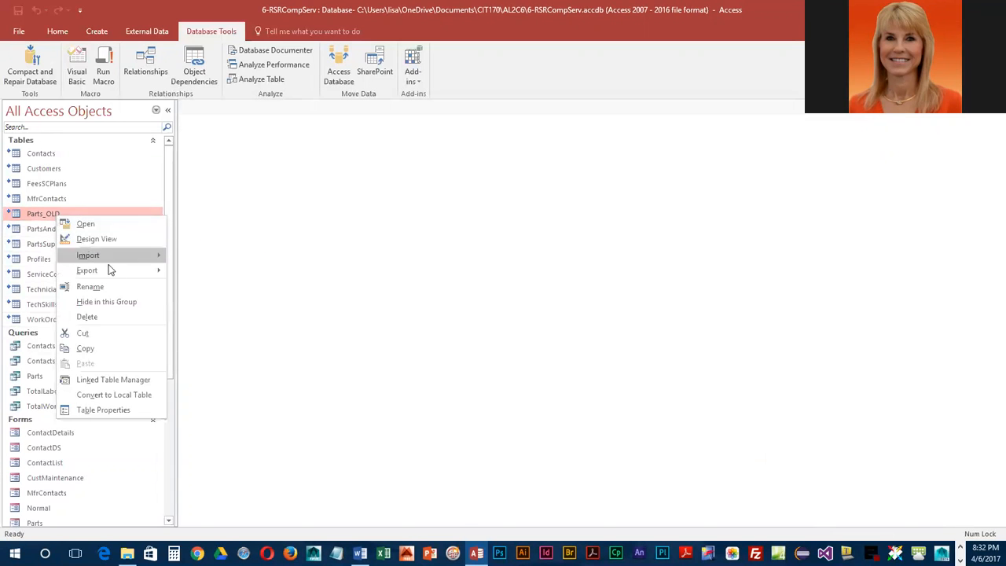
click(88, 317)
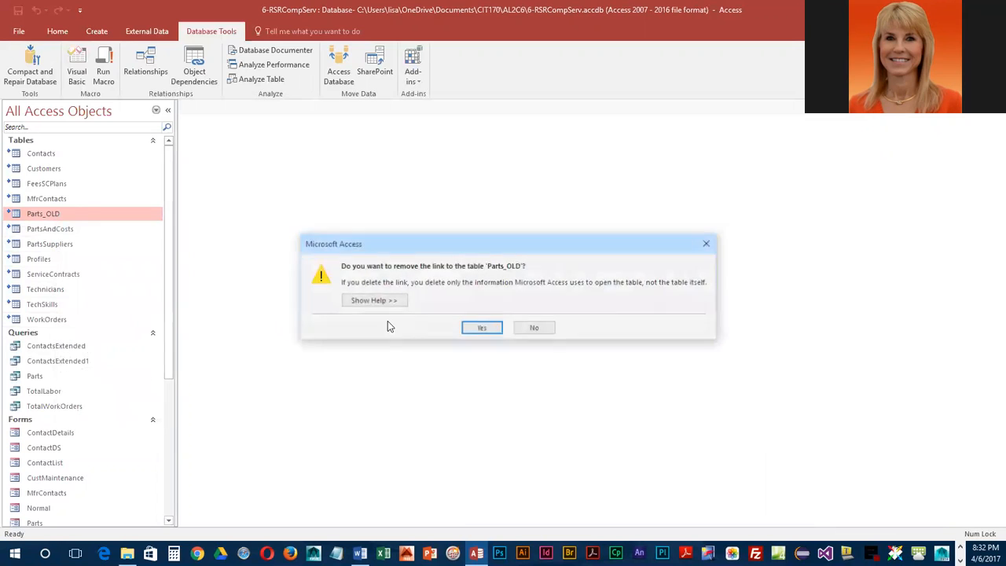
click(481, 327)
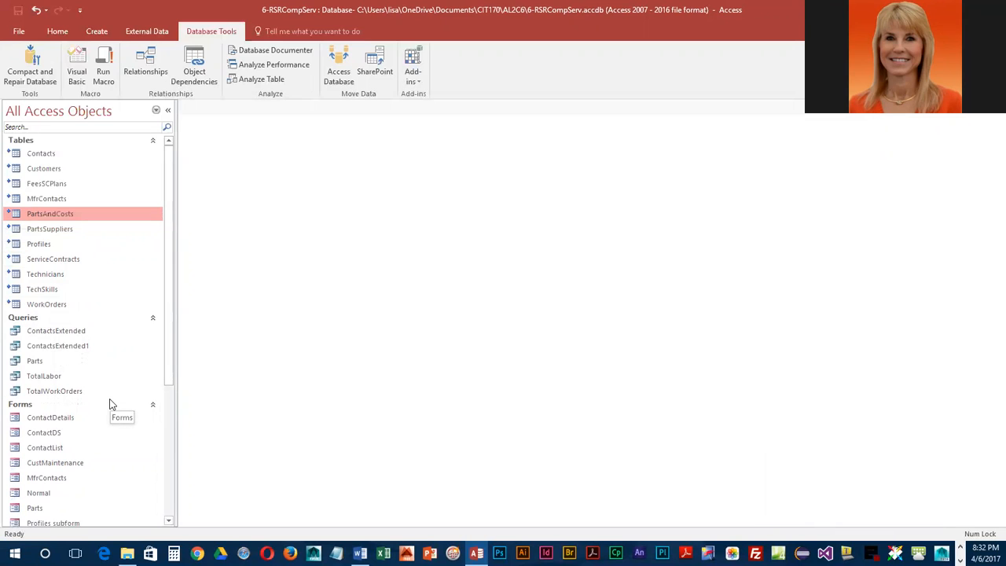
- Group the database objects by Tables and Related Views and check the MfrContacts group for dependent objects
click(156, 111)
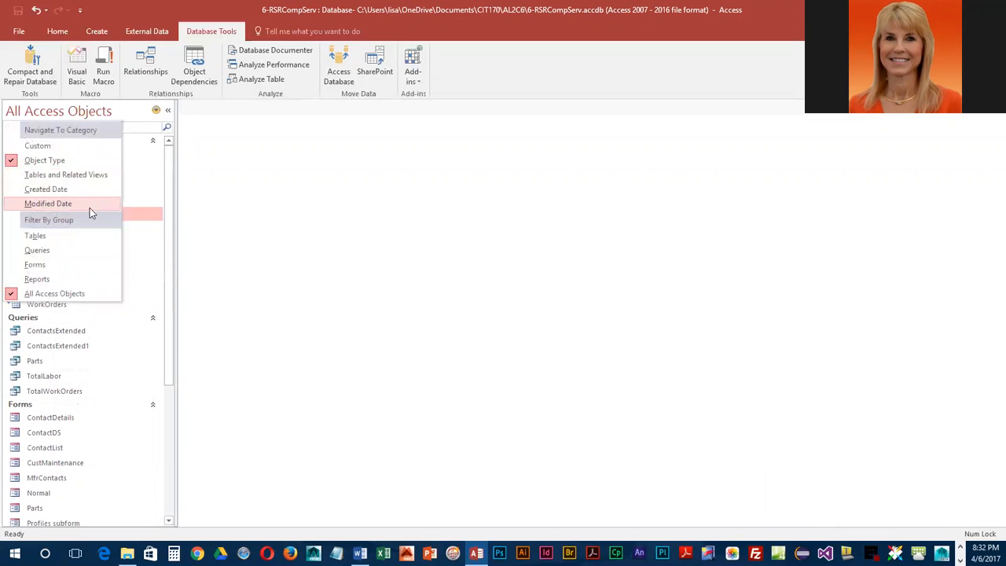
click(91, 176)
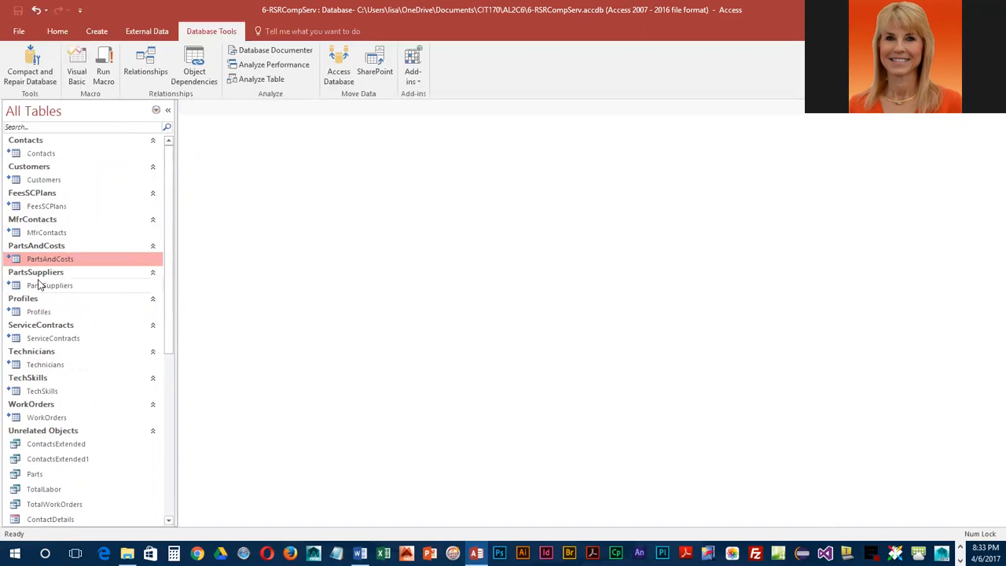
mouse_move(67, 289)
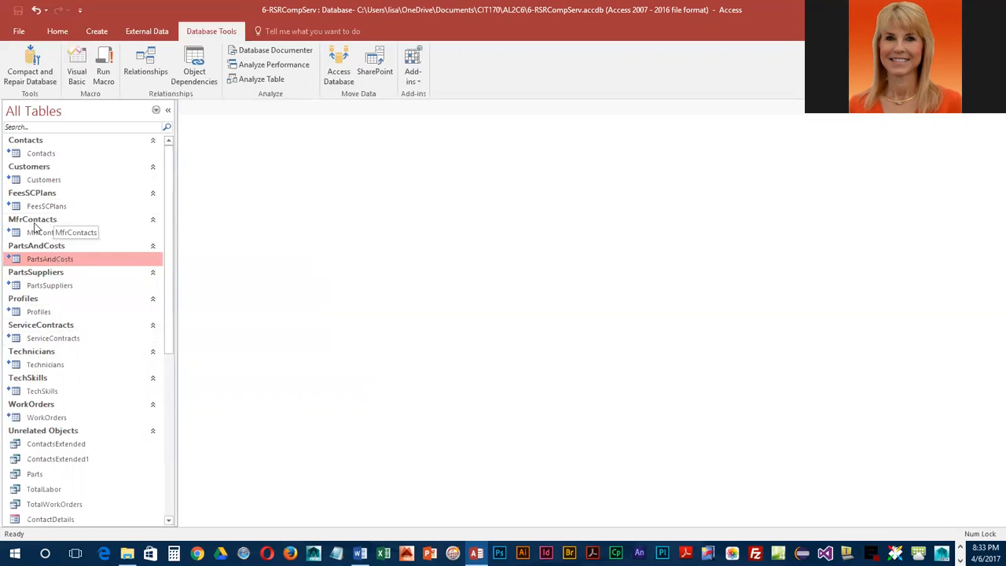
click(45, 221)
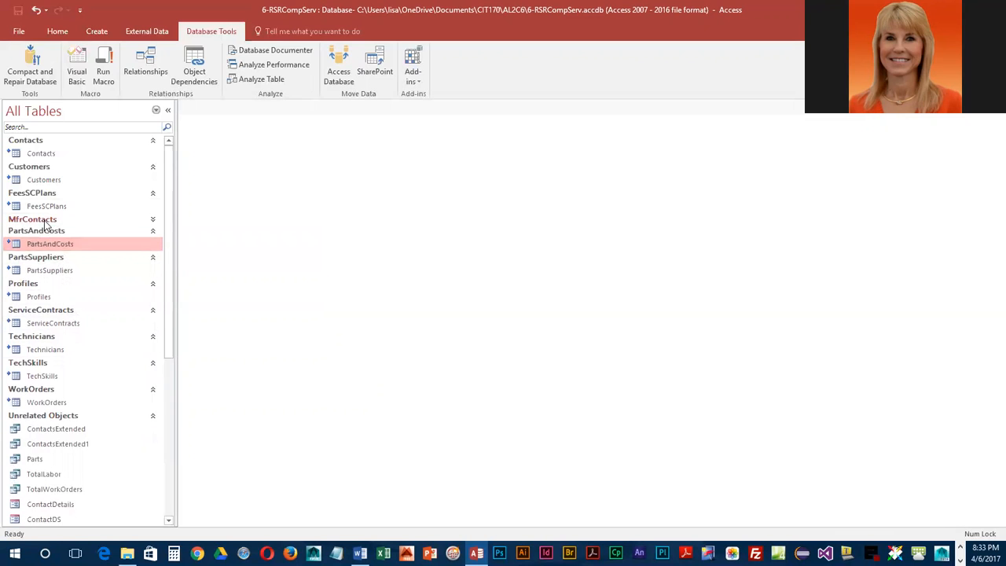
click(44, 221)
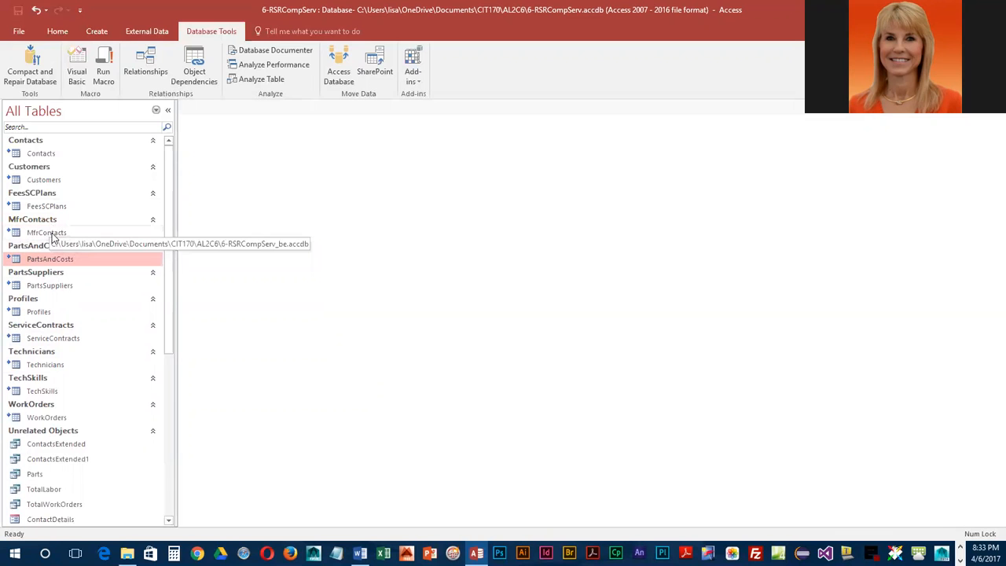
- Review the queries, forms and reports listed under Unrelated Objects and return the object grouping to Object Type
scroll(86, 378, down, 2)
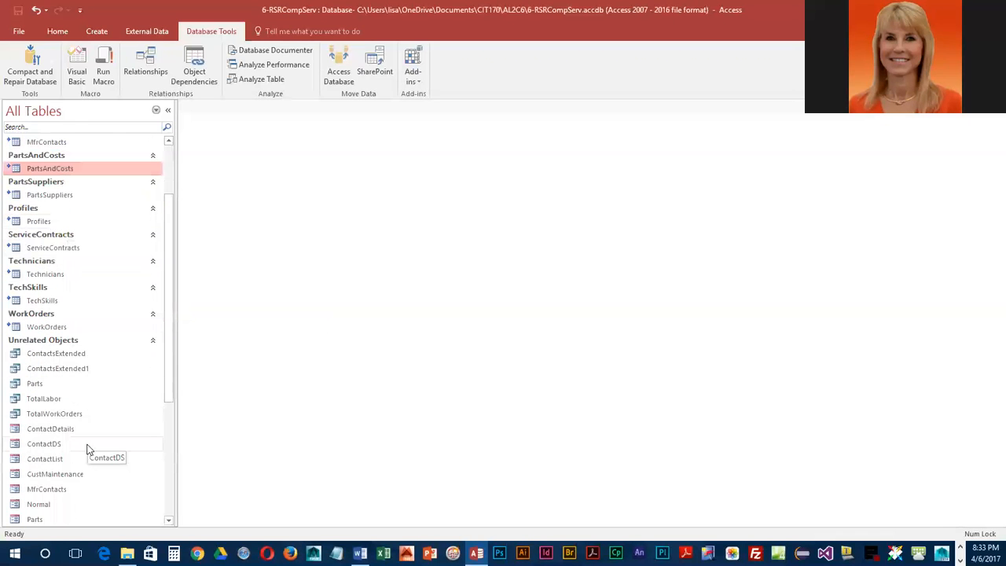
scroll(86, 448, down, 5)
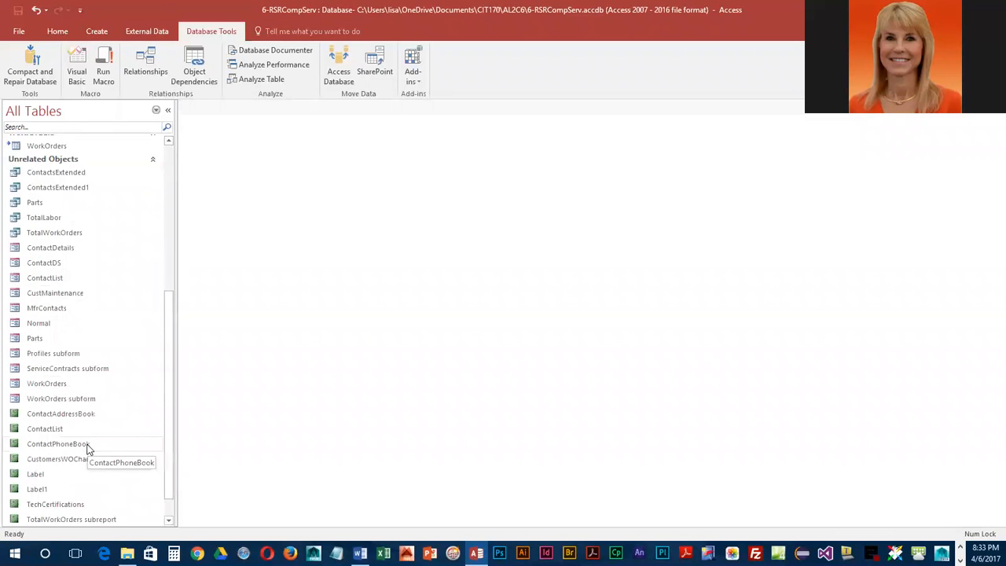
scroll(88, 436, up, 3)
scroll(86, 436, up, 4)
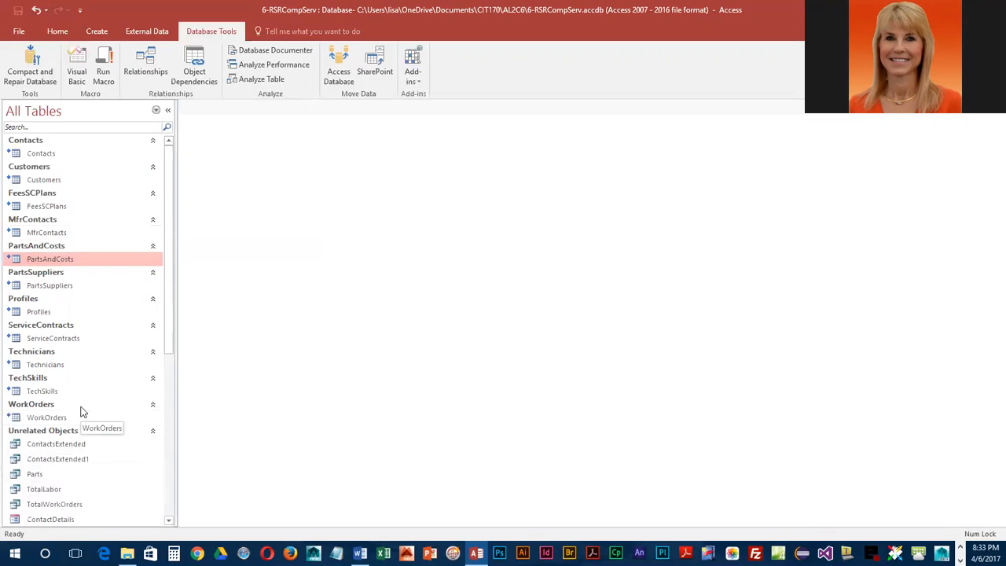
scroll(66, 492, down, 2)
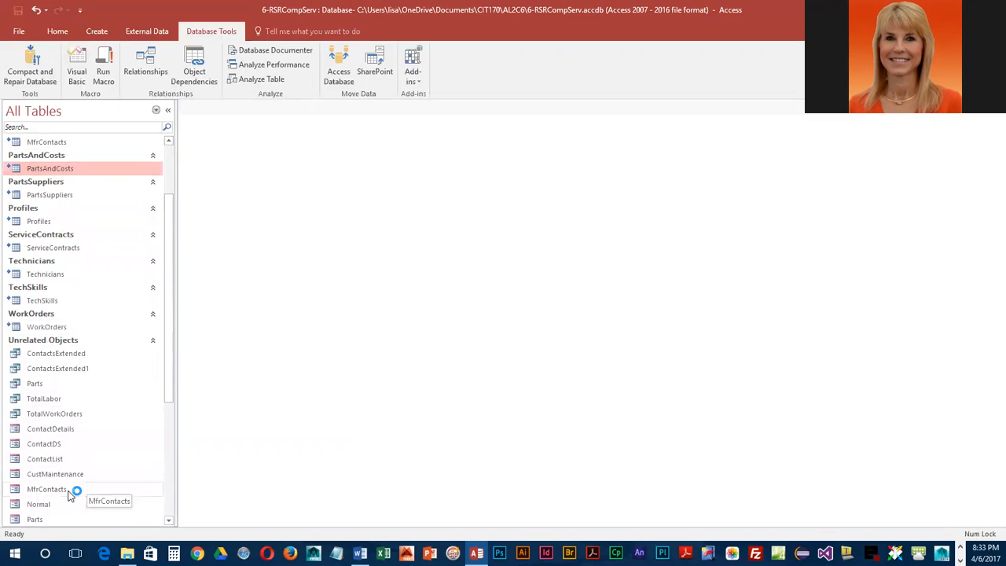
scroll(68, 493, down, 2)
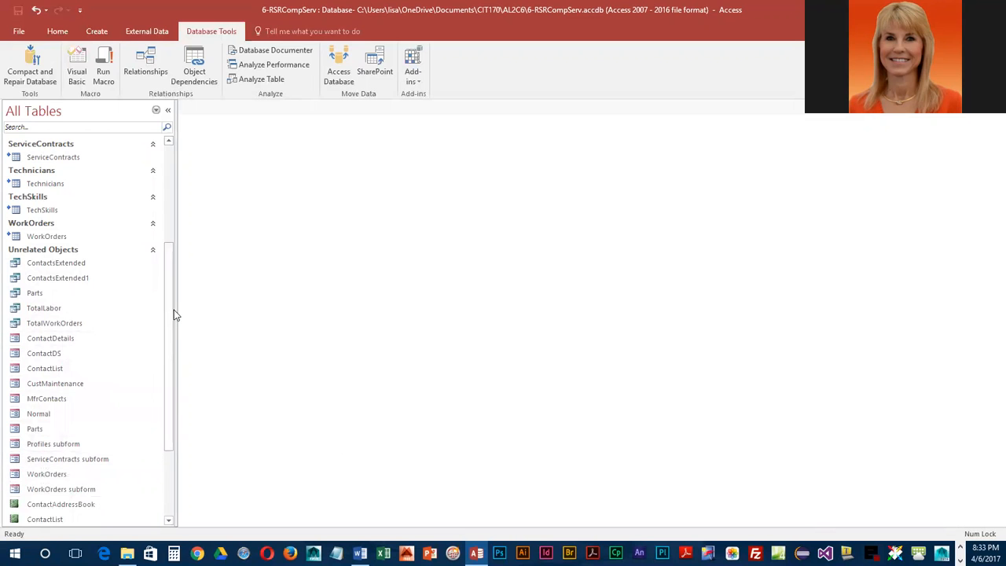
scroll(174, 310, up, 2)
scroll(179, 234, up, 2)
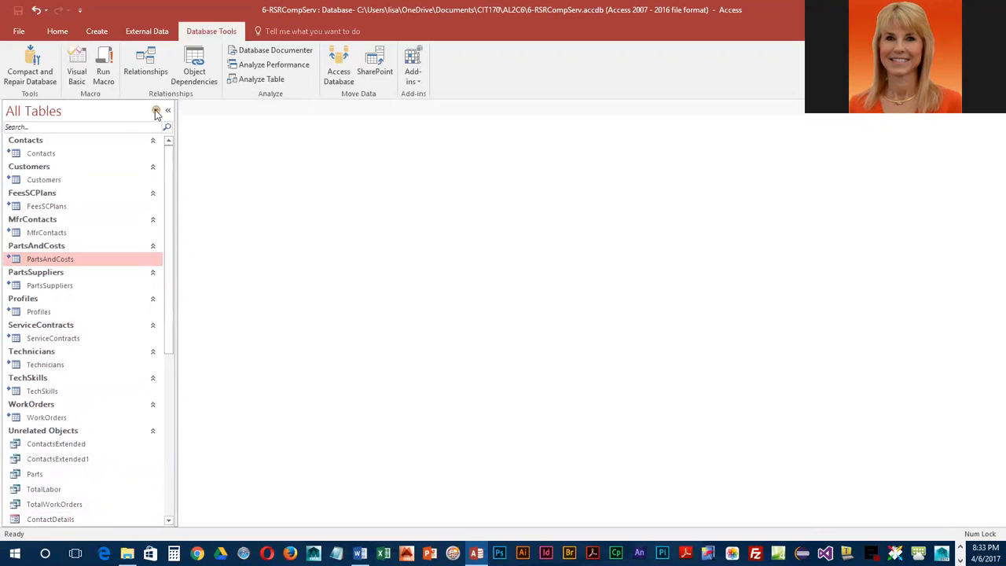
click(155, 110)
click(63, 160)
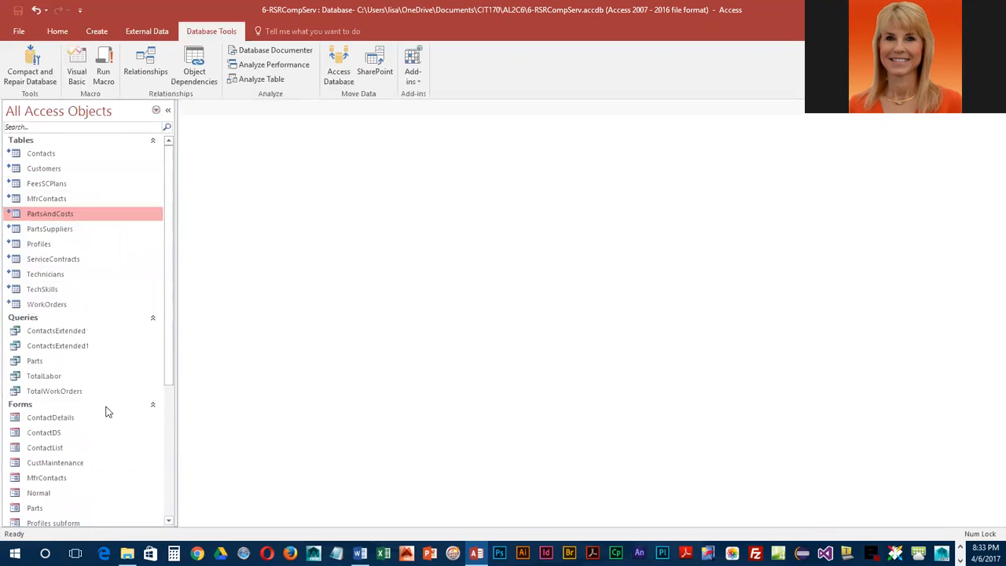
- Permanently delete the ContactPhoneBook report from the front-end database
scroll(100, 457, down, 5)
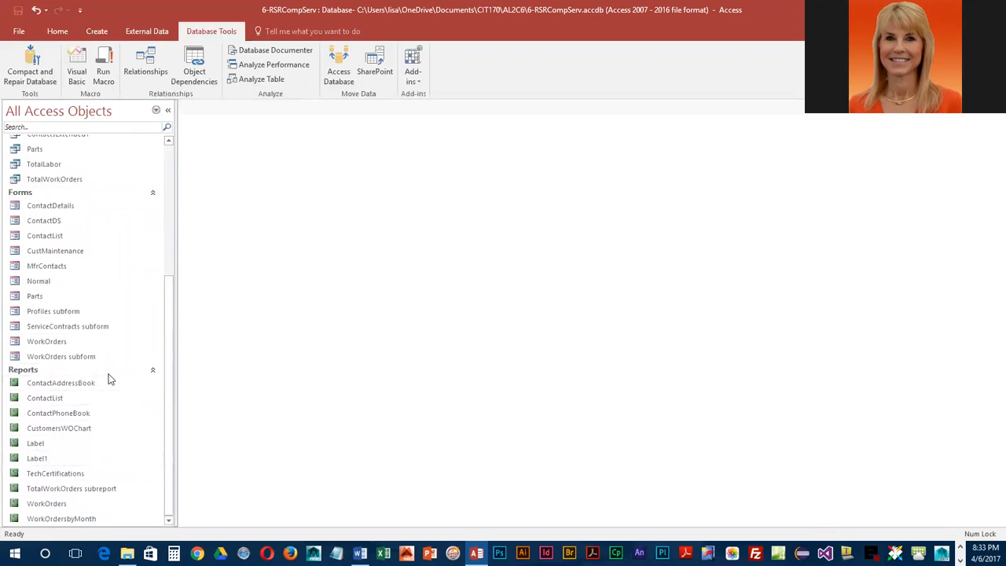
click(77, 415)
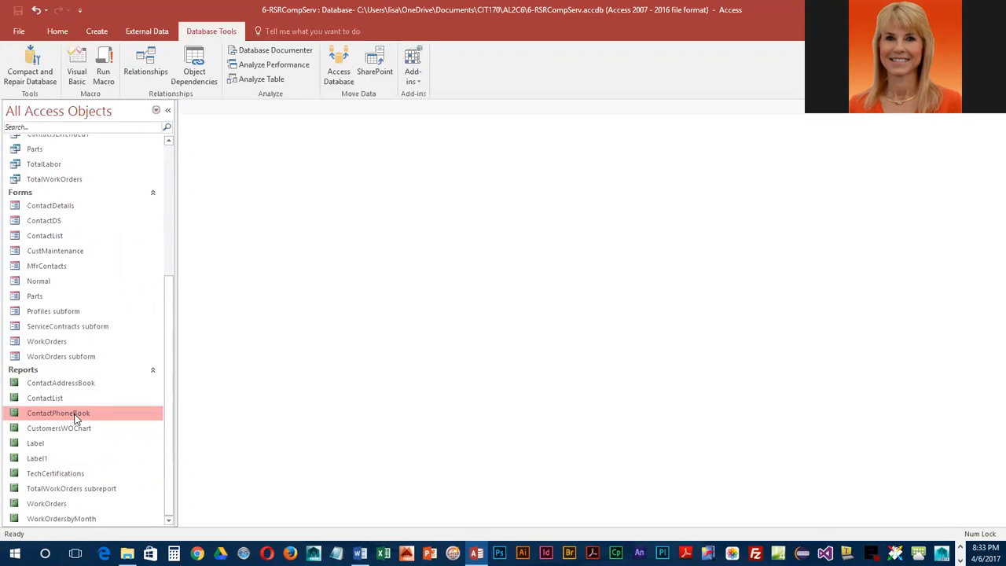
right_click(74, 417)
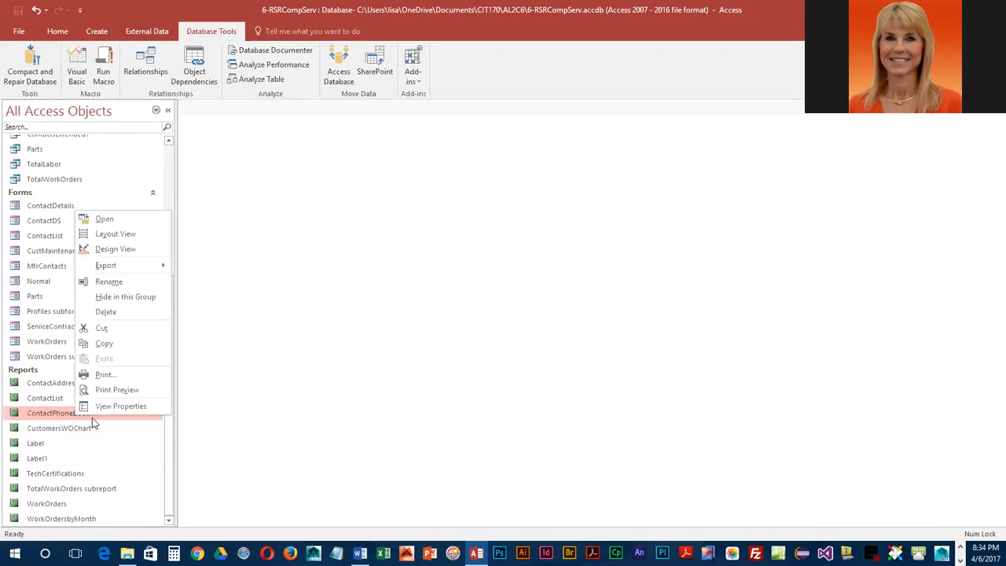
click(107, 312)
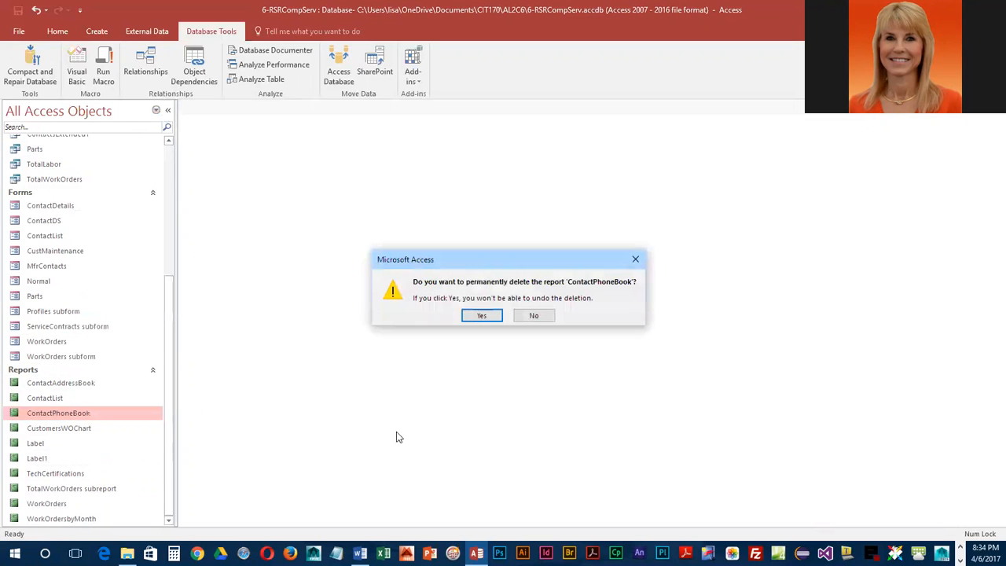
click(480, 315)
- Check the record source of the ContactDetails form in Design View and close the form
scroll(72, 346, up, 3)
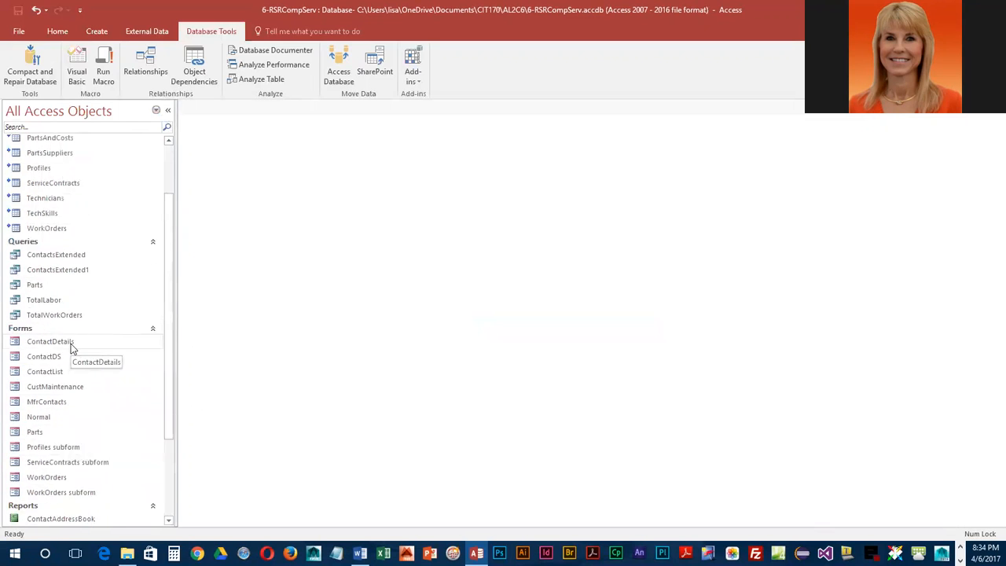
scroll(70, 345, up, 1)
scroll(71, 343, down, 2)
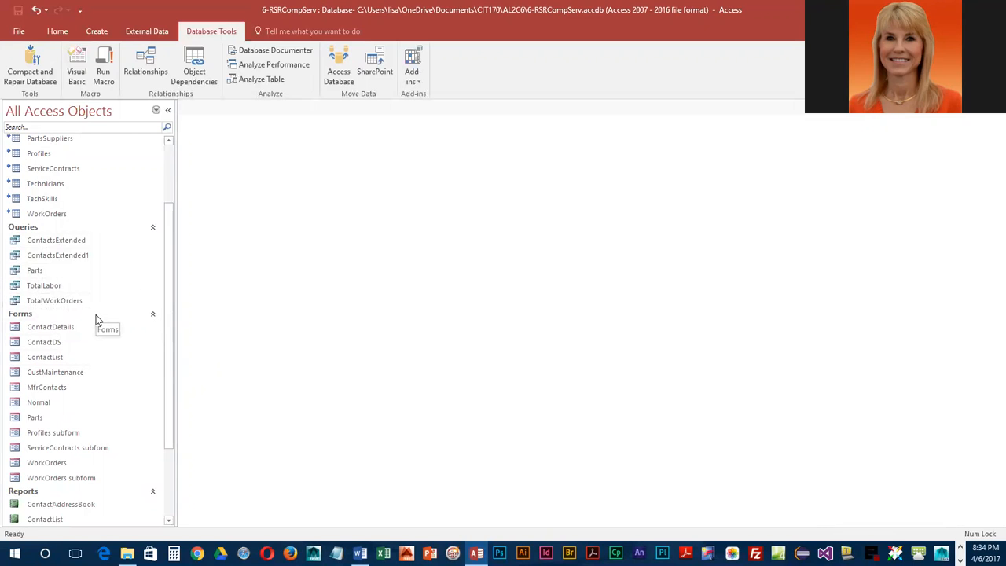
scroll(98, 319, up, 2)
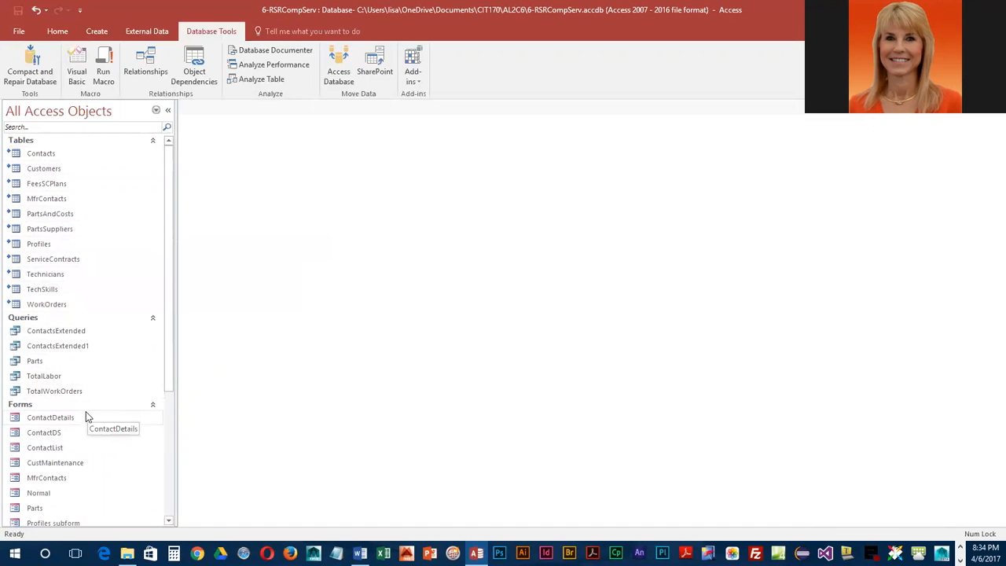
scroll(63, 424, down, 4)
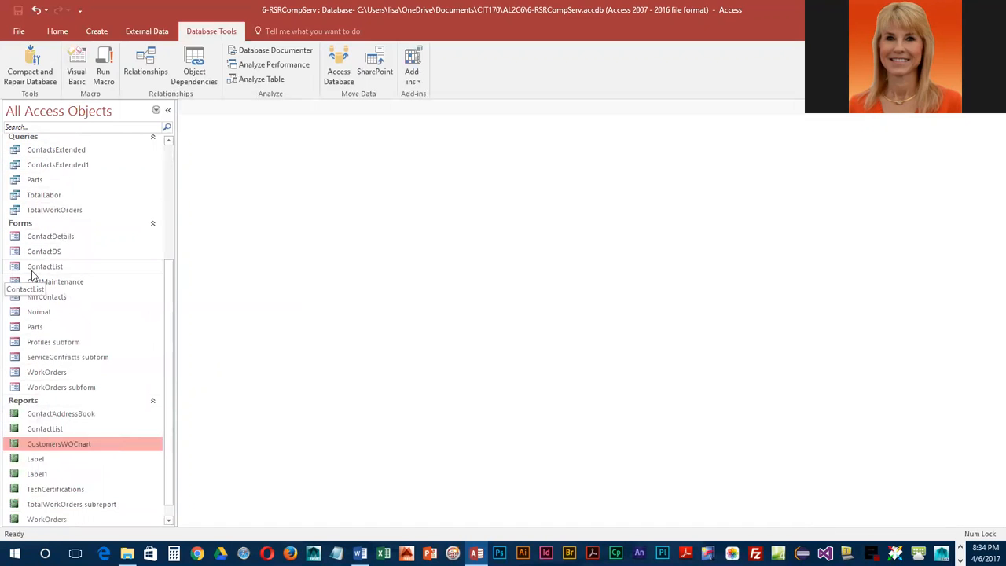
right_click(61, 237)
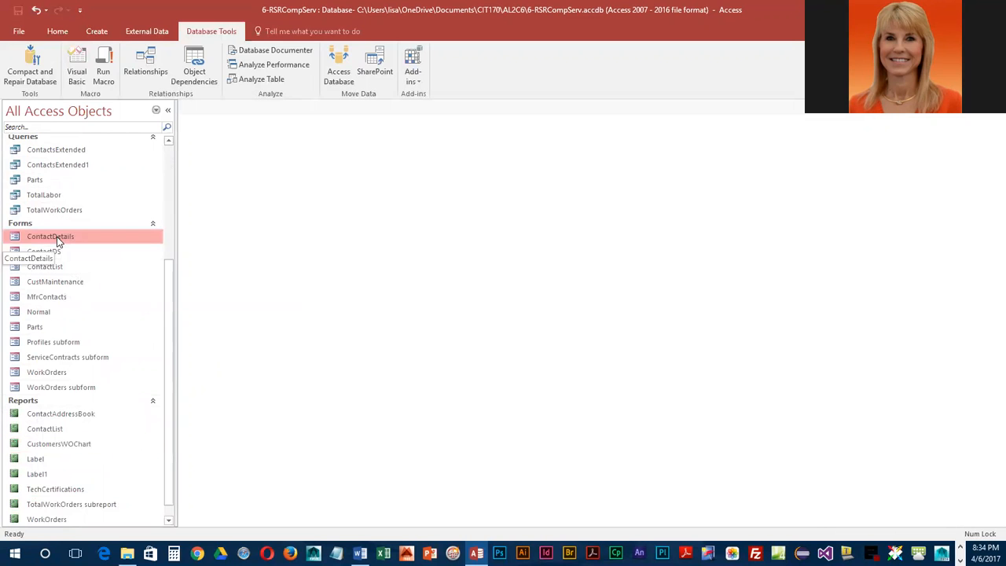
click(92, 275)
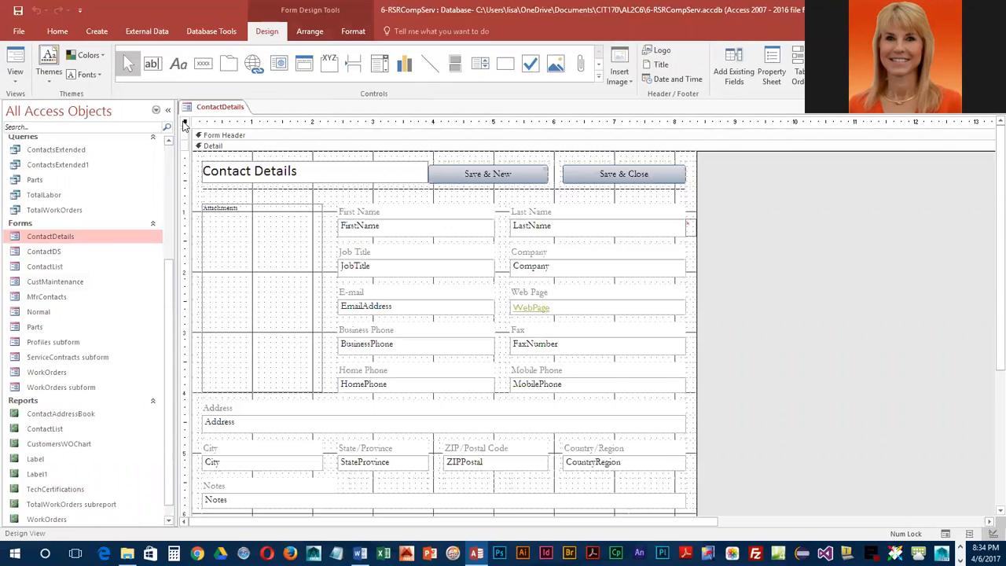
click(771, 72)
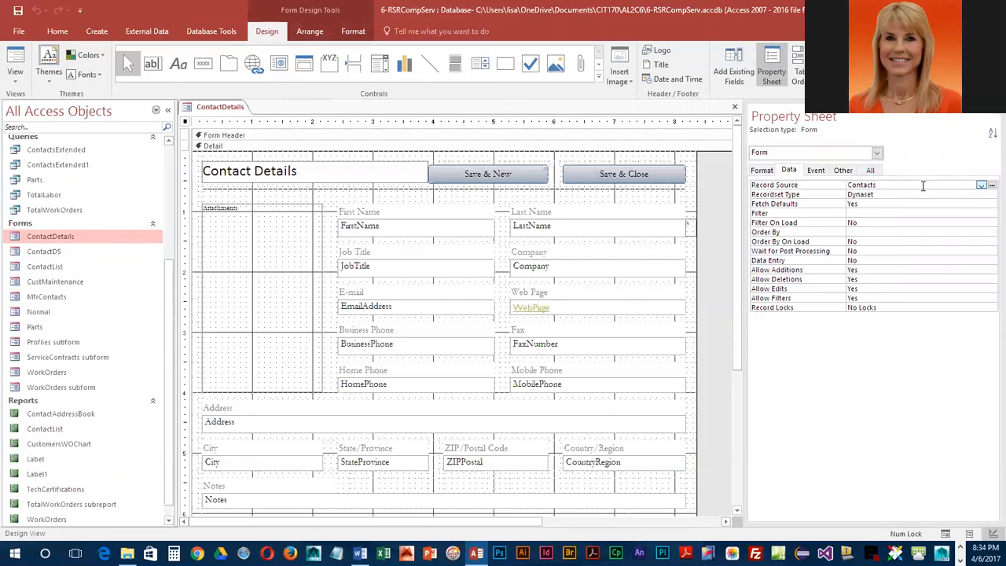
right_click(223, 109)
click(235, 129)
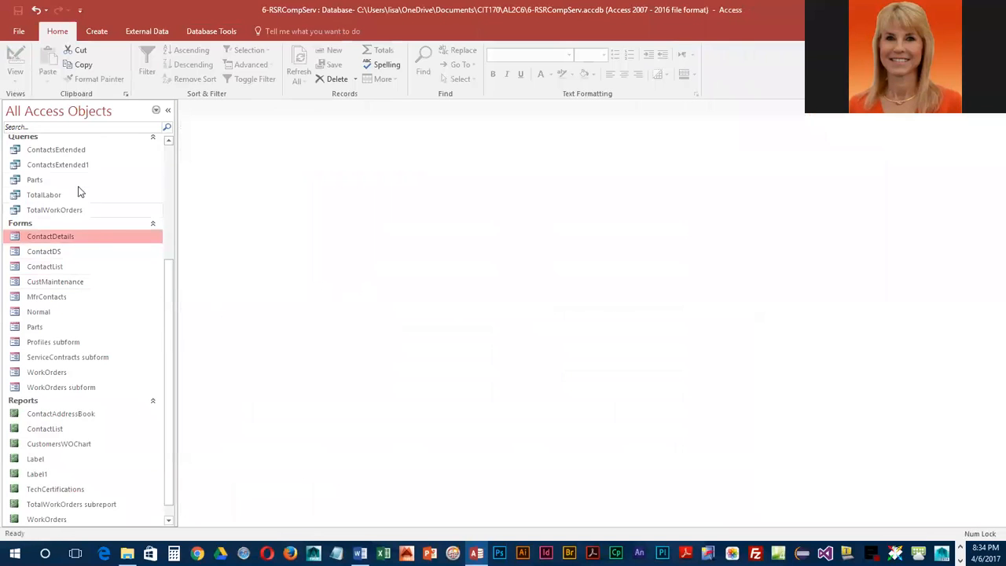
scroll(118, 272, up, 4)
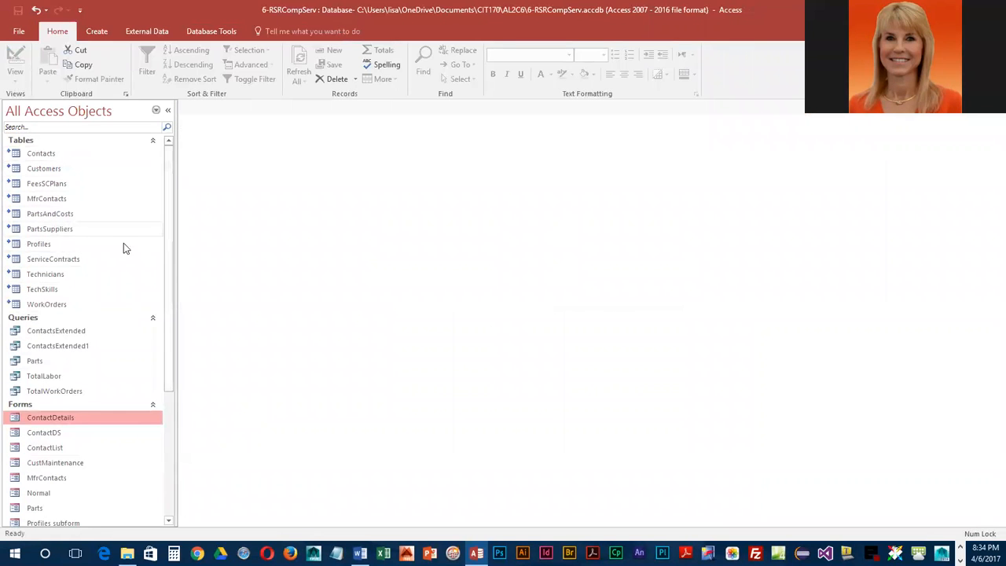
mouse_move(65, 220)
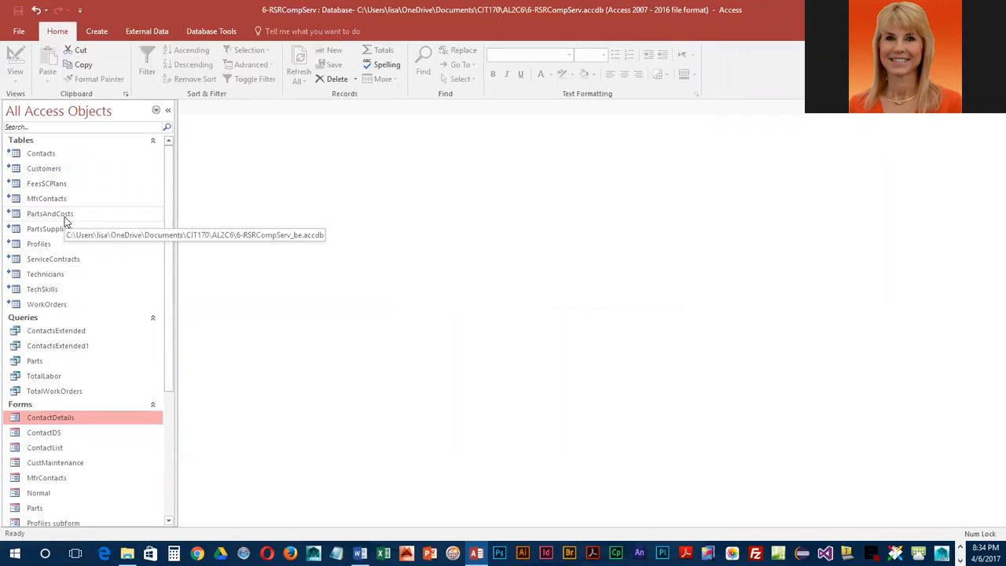
mouse_move(69, 266)
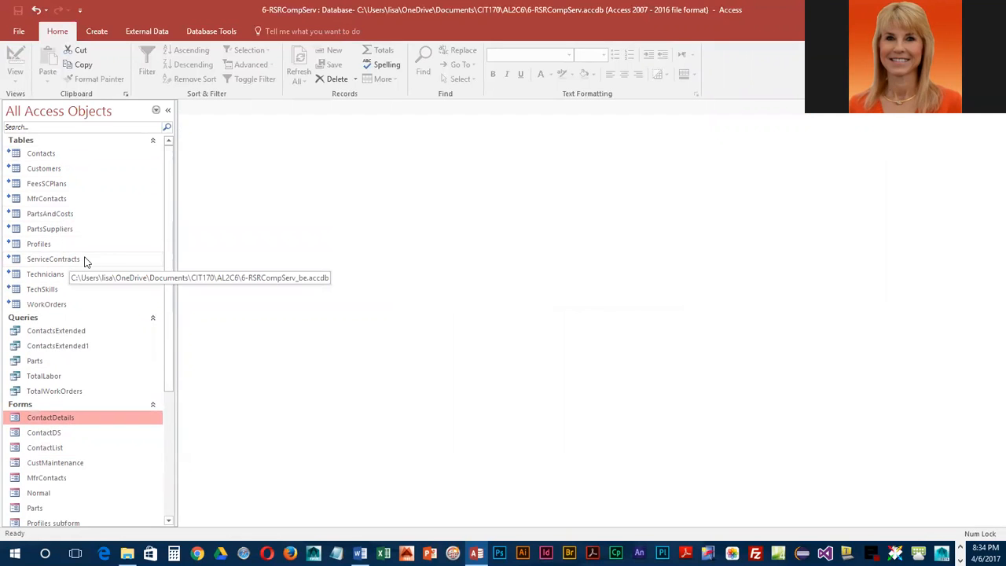